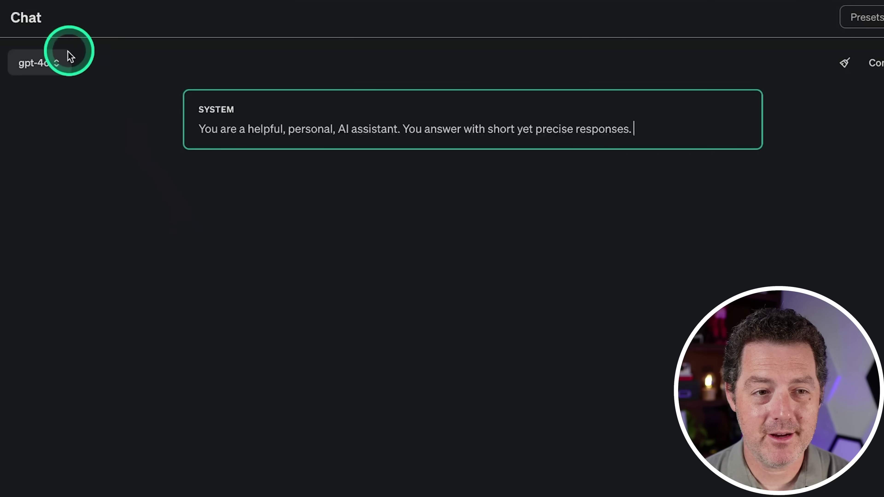
# Step: Select gpt-4o as the Playground model
pyautogui.click(55, 62)
pyautogui.click(72, 115)
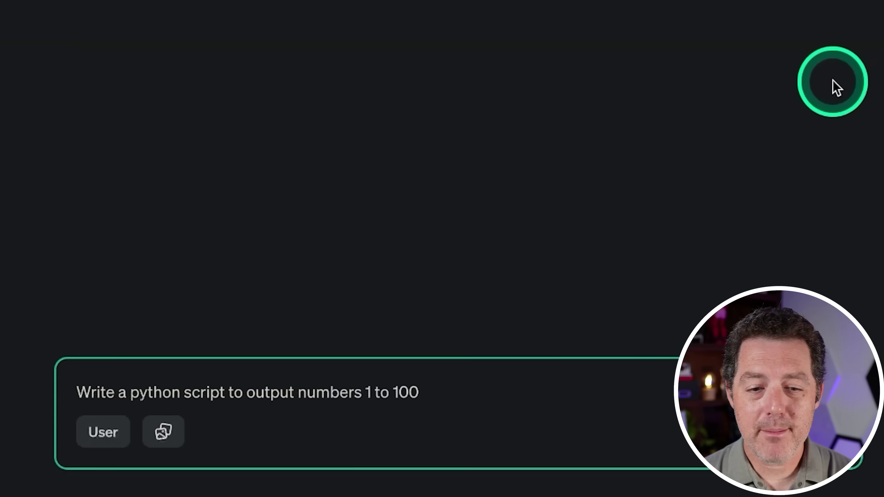
# Step: Run the 1-to-100 numbers prompt, then the snake game prompt, and select the generated pygame code
pyautogui.press('Return')
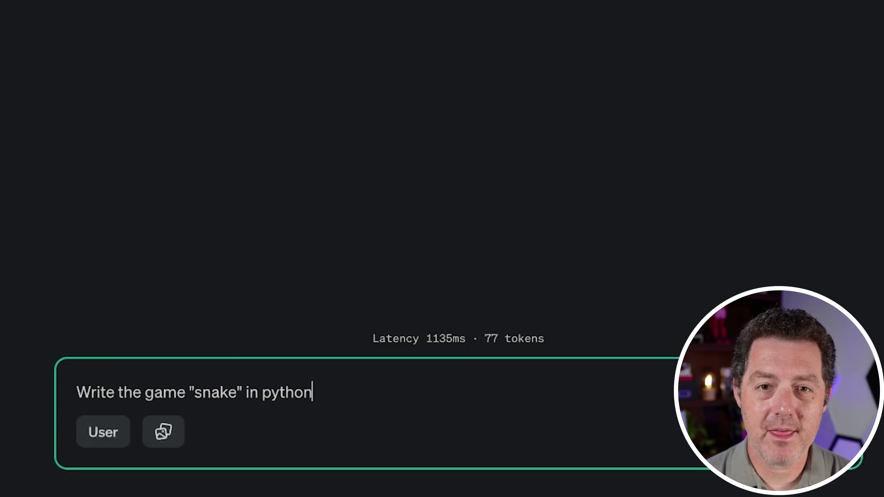
pyautogui.press('Return')
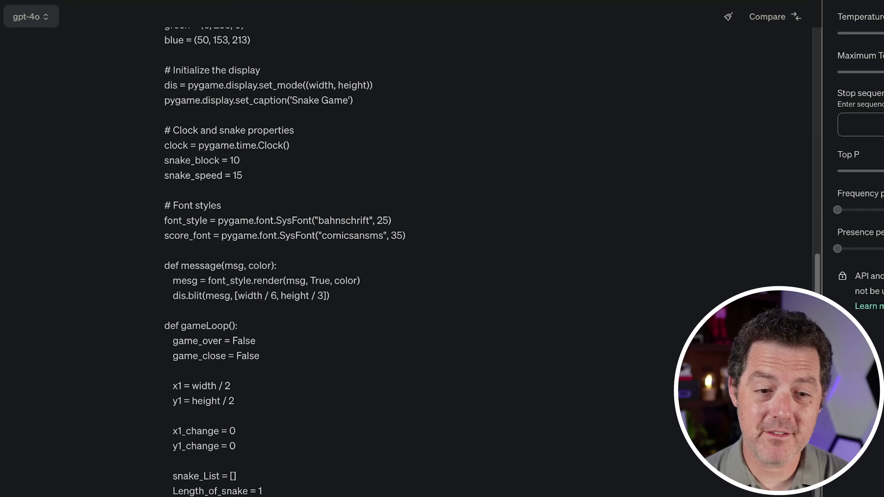
pyautogui.click(414, 240)
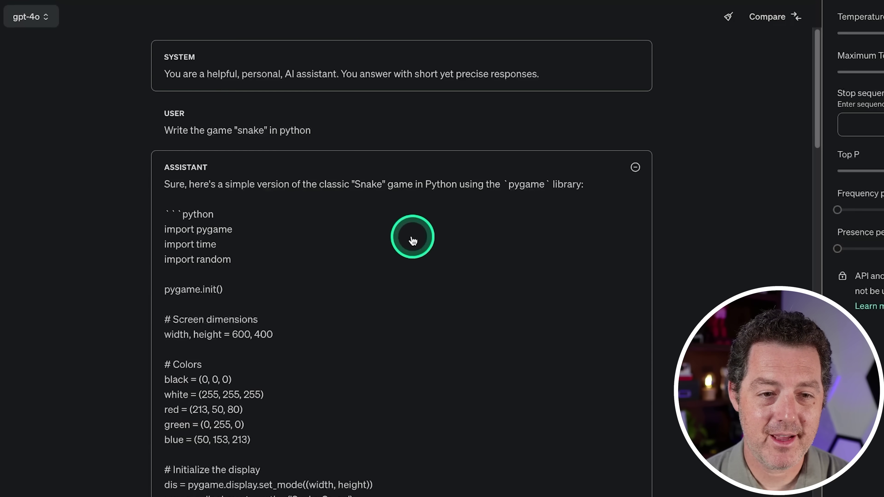
pyautogui.click(164, 230)
pyautogui.scroll(-20, 263, 303)
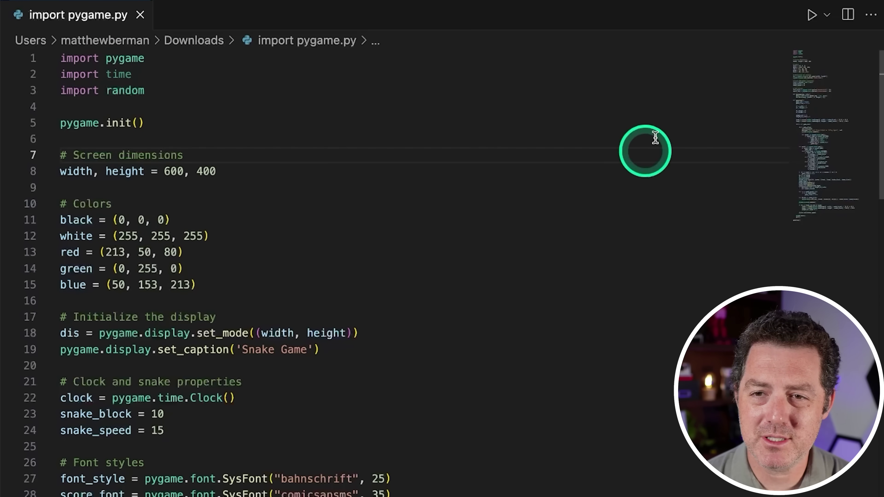
# Step: Run import pygame.py in VS Code to launch the Snake Game window
pyautogui.click(810, 21)
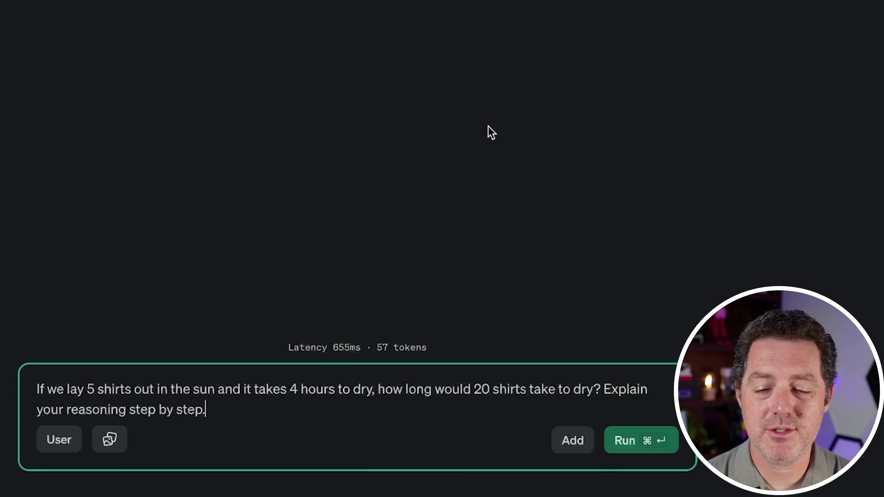
# Step: Send the shirts-drying question, then delete the short-responses sentence from the system prompt
pyautogui.press('super+Return')
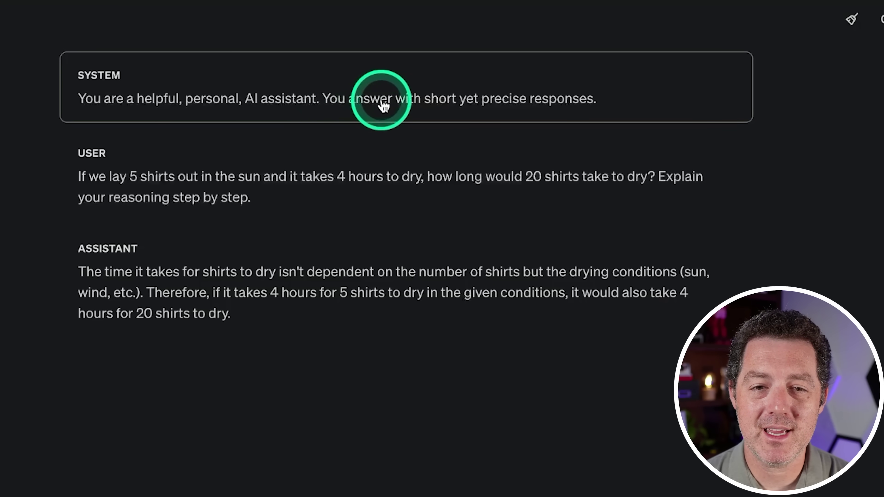
pyautogui.moveTo(323, 99); pyautogui.dragTo(769, 109)
pyautogui.press('BackSpace')
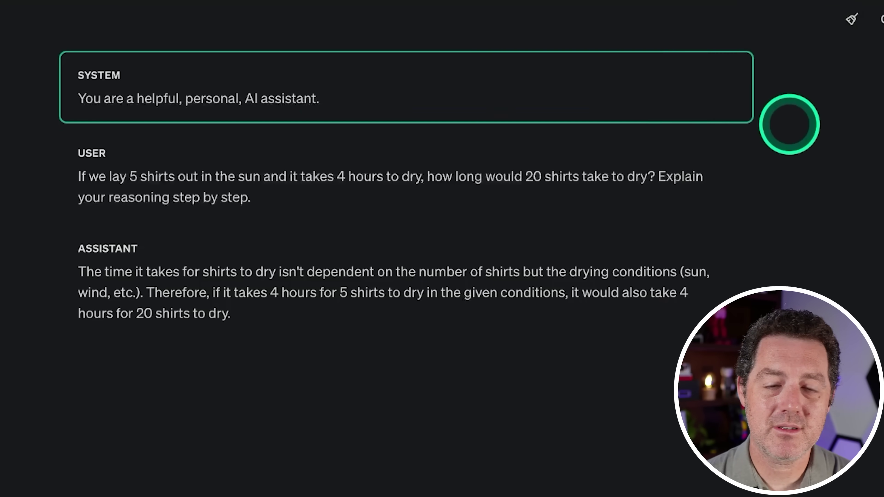
# Step: Clear the chat, resend the pasted shirts question, then expand the Jane-faster-than-Joe prompt
pyautogui.click(851, 19)
pyautogui.click(158, 409)
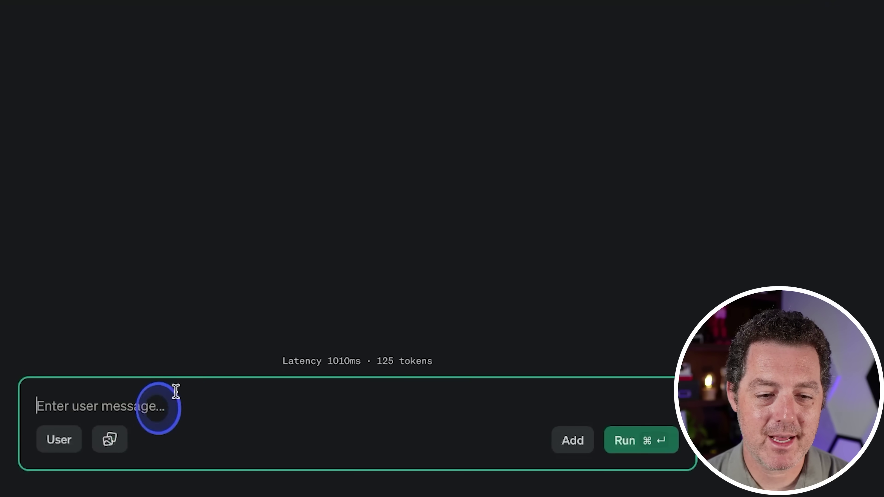
pyautogui.write('If we lay 5 shirts out in the sun and it takes 4 hours to dry, how long would 20 shirts take to dry? Explain your reasoning step by step.')
pyautogui.press('super+Return')
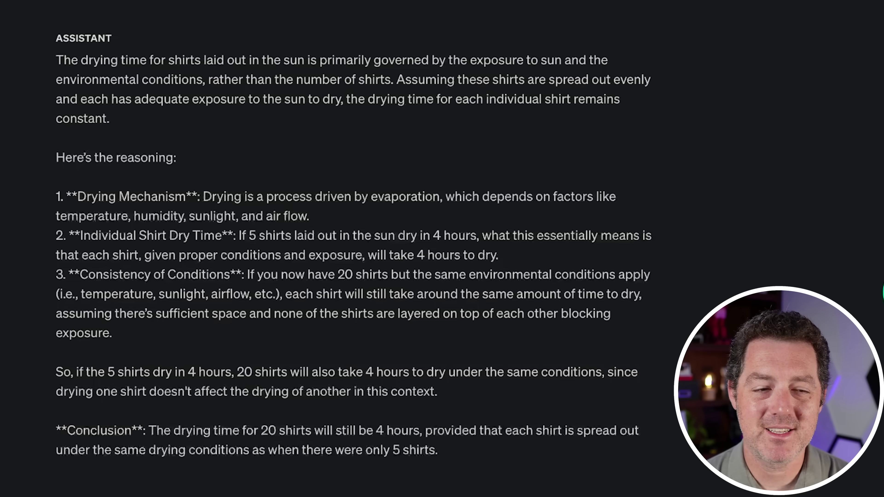
pyautogui.click(359, 54)
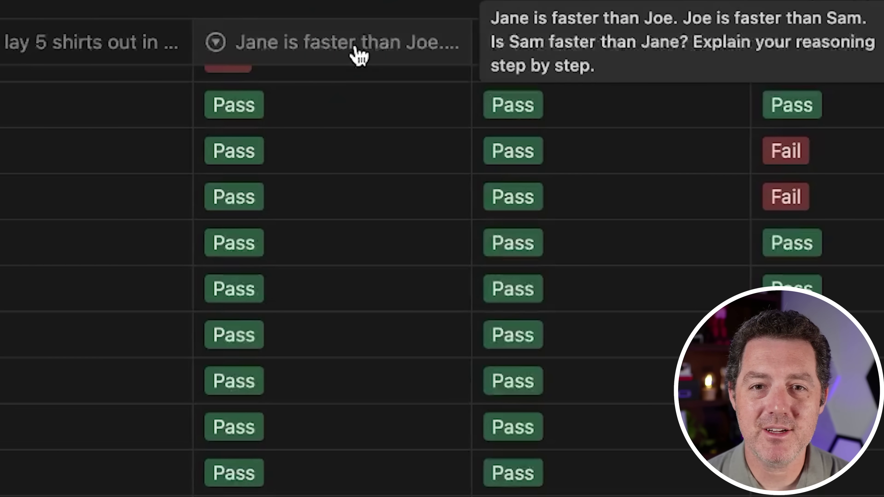
pyautogui.click(336, 49)
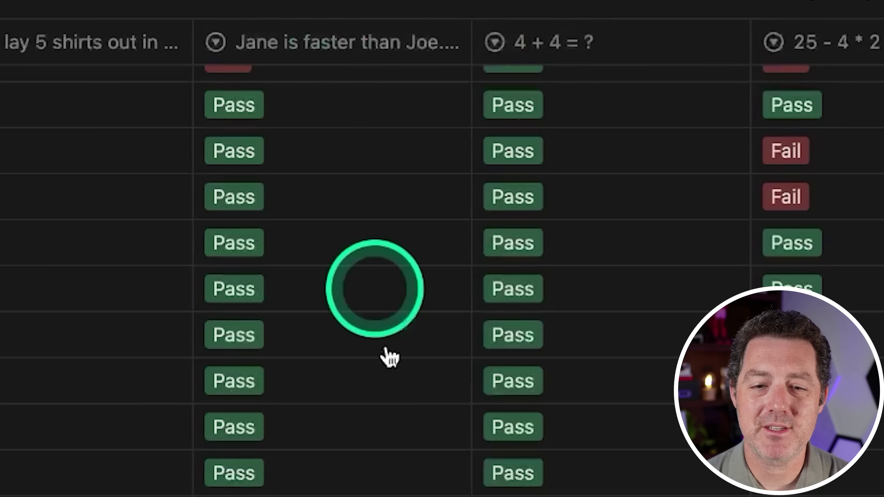
pyautogui.click(419, 68)
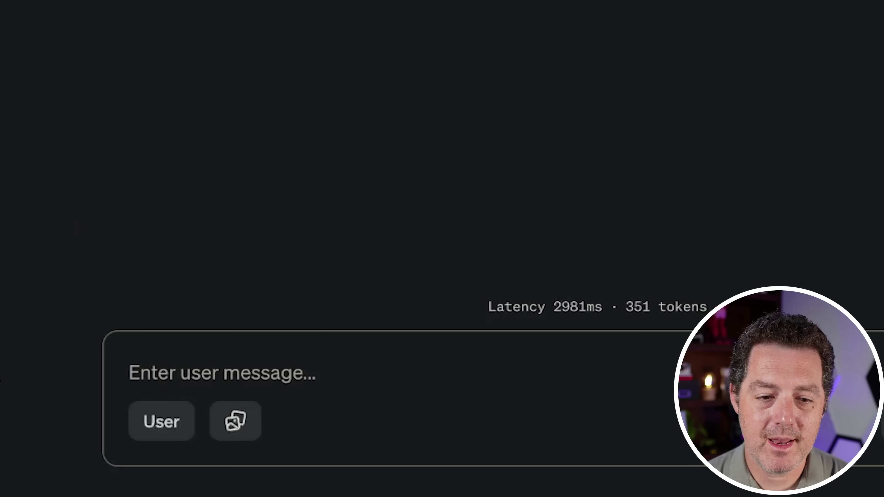
pyautogui.click(178, 375)
# Step: Ask '25 - 4 * 2 + 3 = ?', then submit the hotel room total-charge question
pyautogui.write('25 - 4 * 2 + 3 = ?')
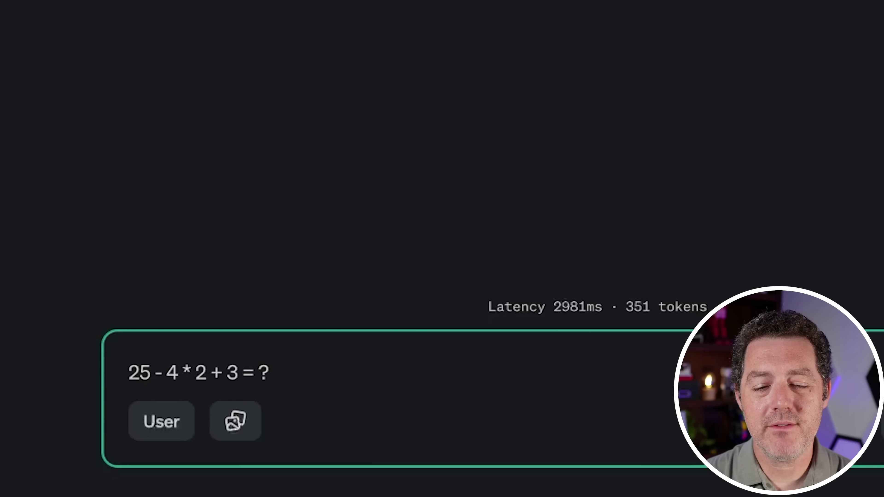
pyautogui.press('Return')
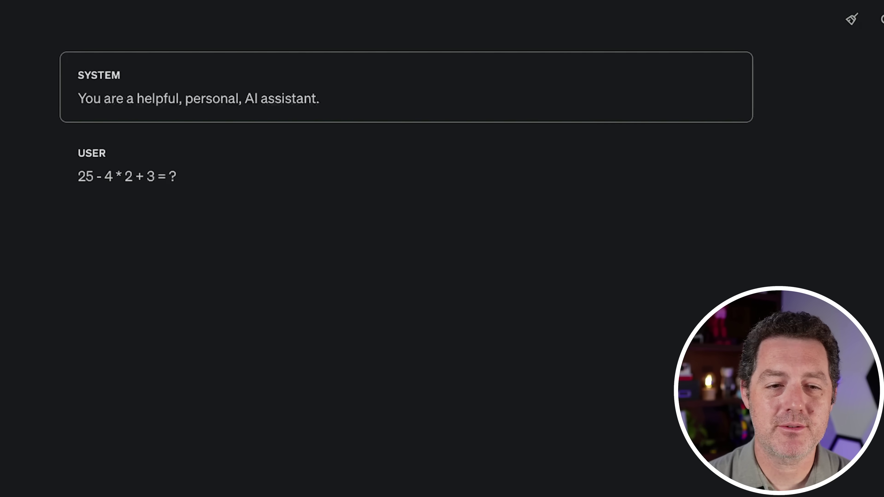
pyautogui.scroll(-5, 188, 365)
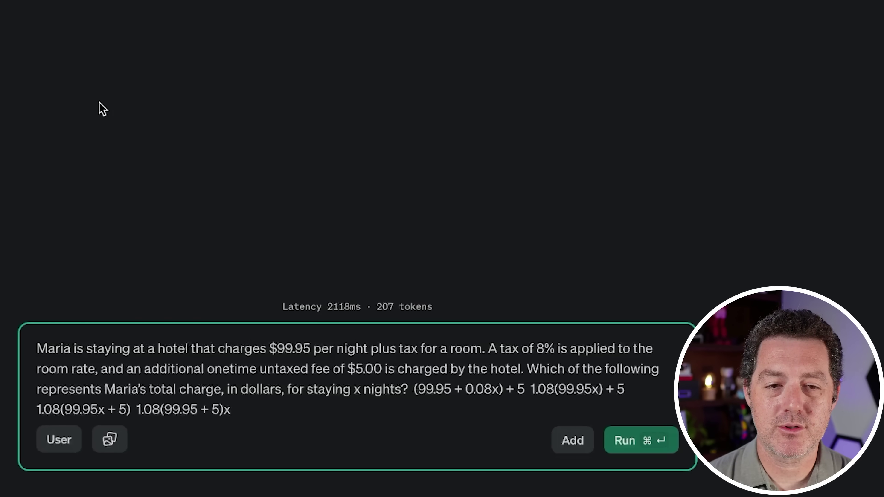
pyautogui.press('super+Return')
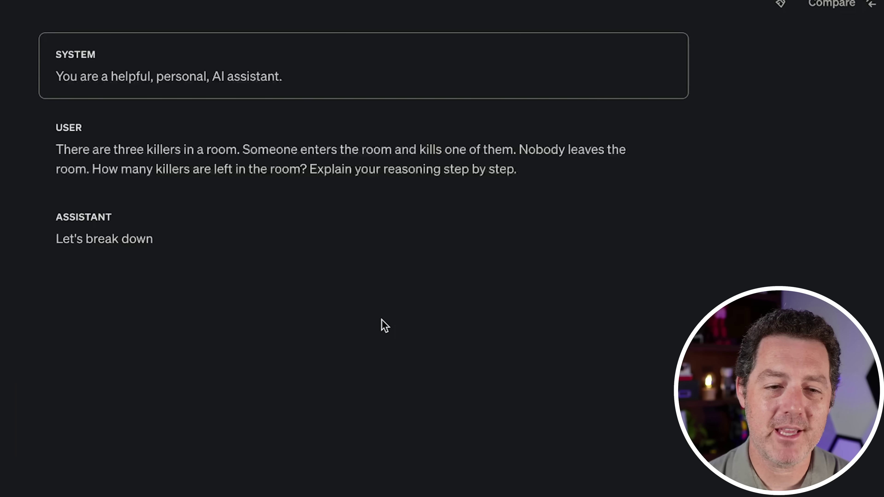
pyautogui.click(381, 322)
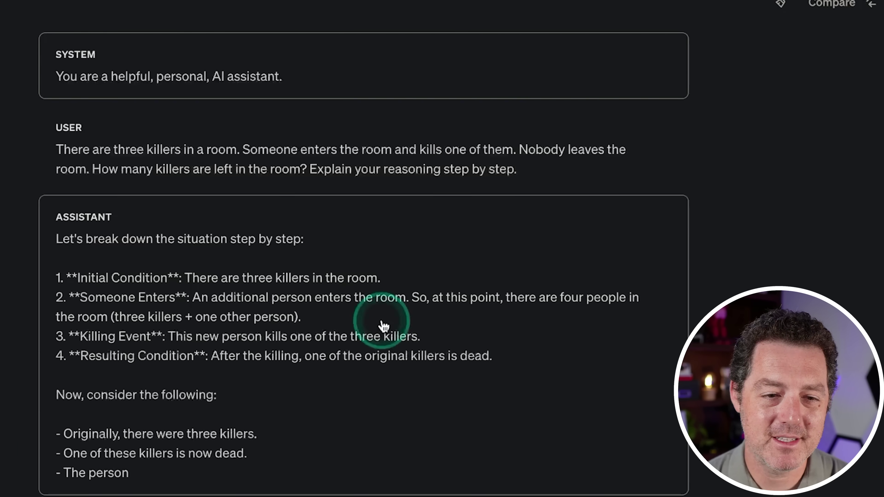
pyautogui.scroll(-5, 380, 322)
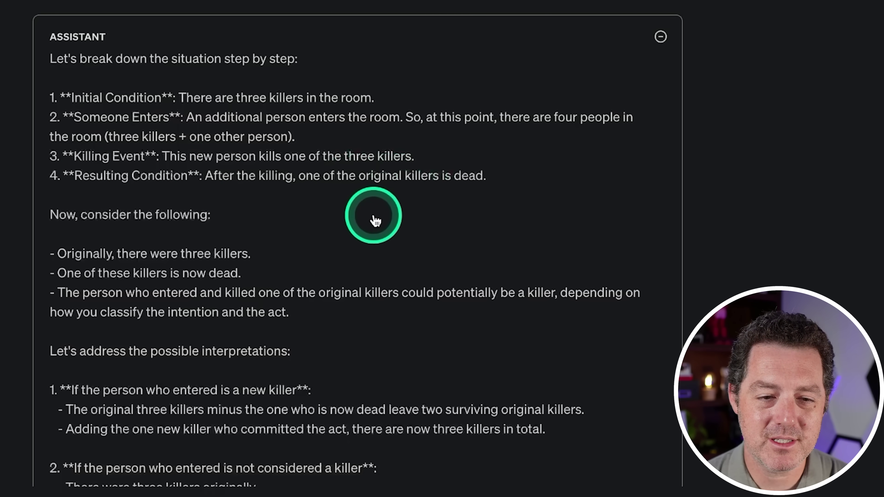
pyautogui.scroll(-4, 377, 202)
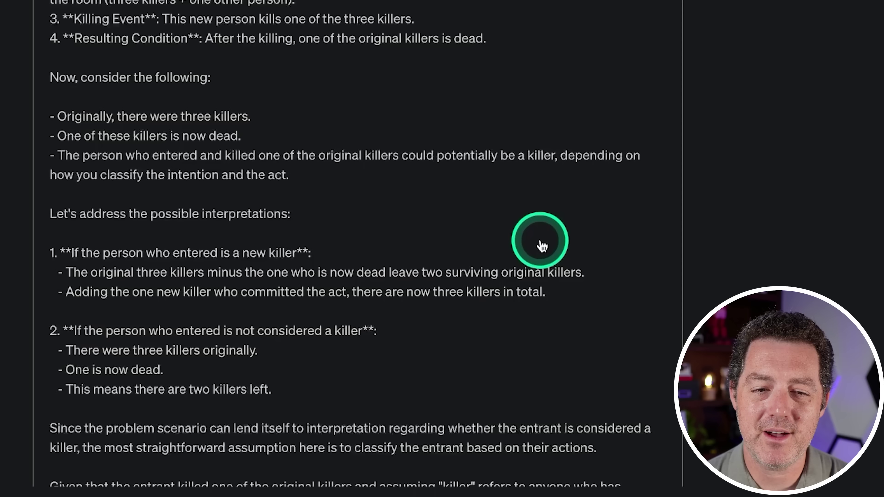
pyautogui.scroll(-5, 542, 245)
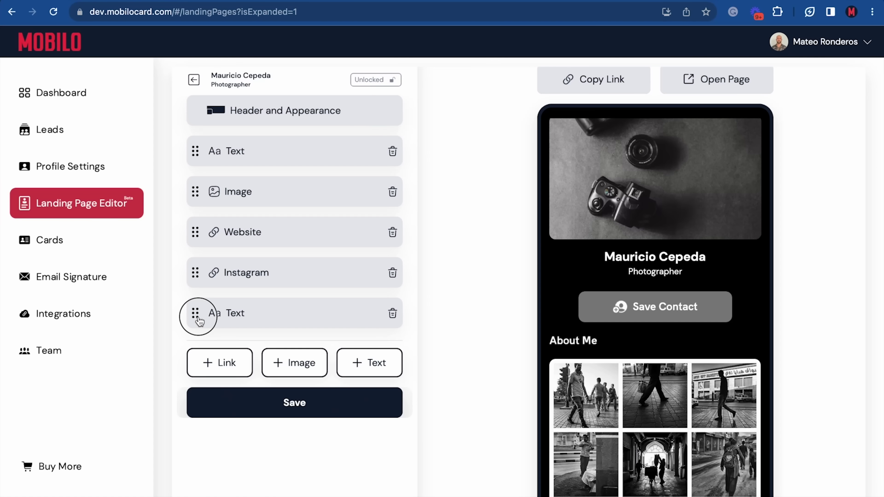
# Step: Move the bio text block up to second position and save the landing page
pyautogui.moveTo(200, 320); pyautogui.dragTo(246, 202)
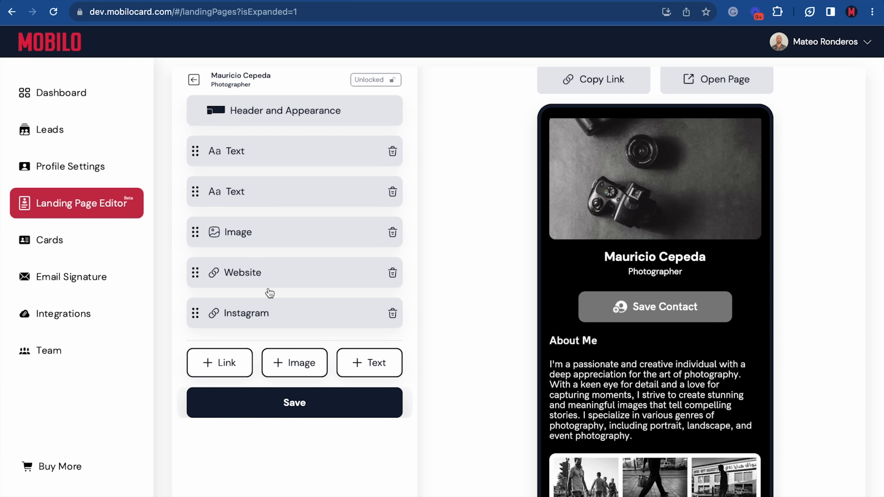
pyautogui.click(277, 405)
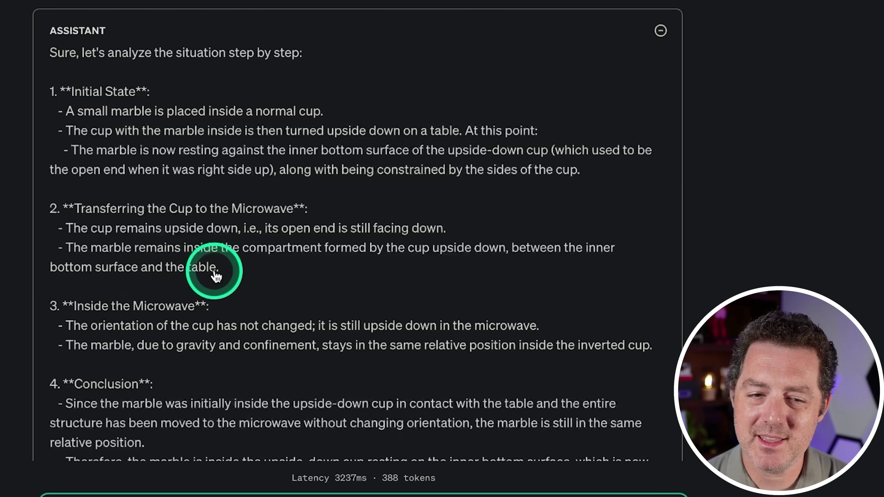
pyautogui.scroll(-3, 74, 308)
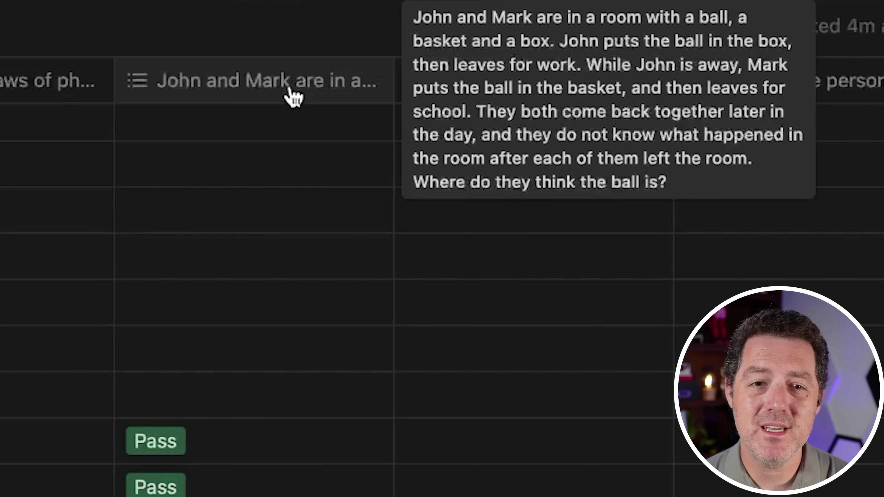
# Step: Set the empty result cell in the table's last row to n/a
pyautogui.click(163, 492)
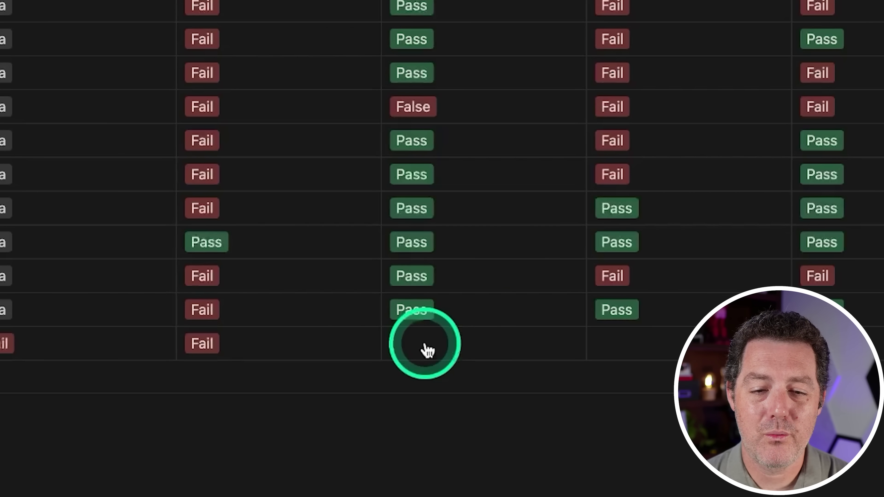
pyautogui.click(425, 349)
pyautogui.click(450, 416)
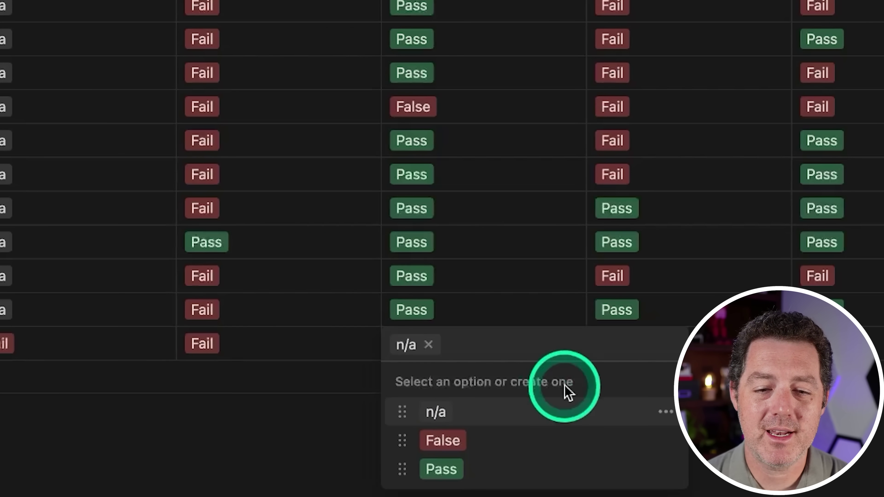
pyautogui.press('Escape')
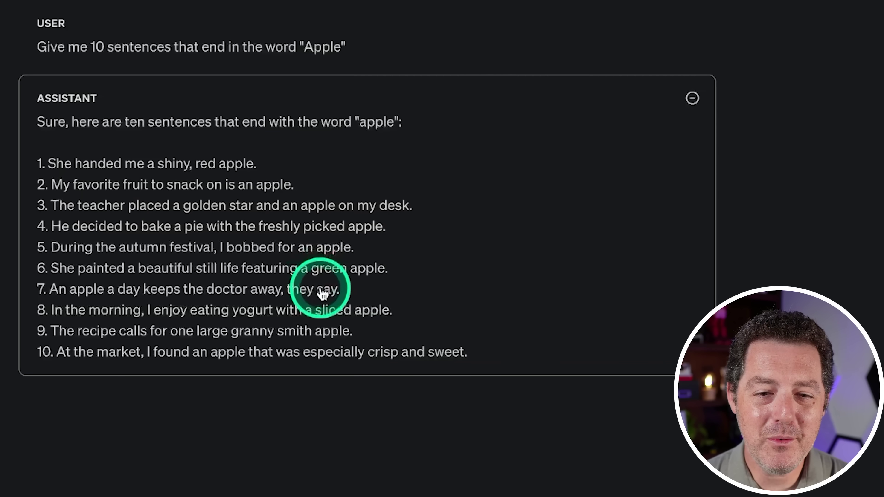
# Step: Highlight the rule-breaking endings 'say' and 'desk', then paste the hole-digging question
pyautogui.doubleClick(327, 289)
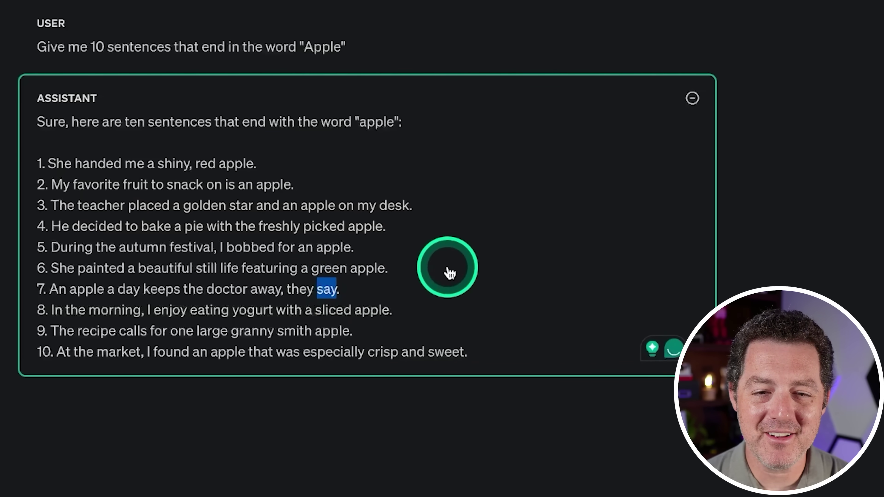
pyautogui.doubleClick(395, 207)
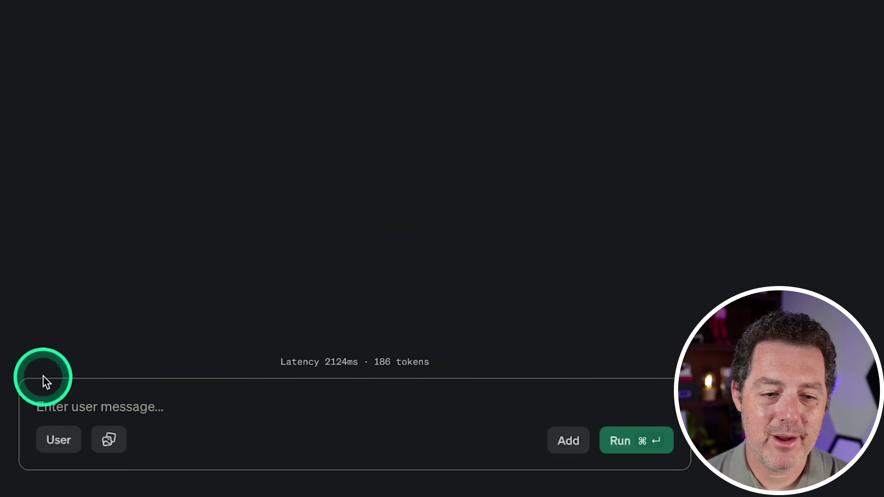
pyautogui.click(99, 413)
pyautogui.write('It takes one person 5 hours to dig a 10 foot hole in the ground. How long would it take 50 people to dig a single 10 foot hole?')
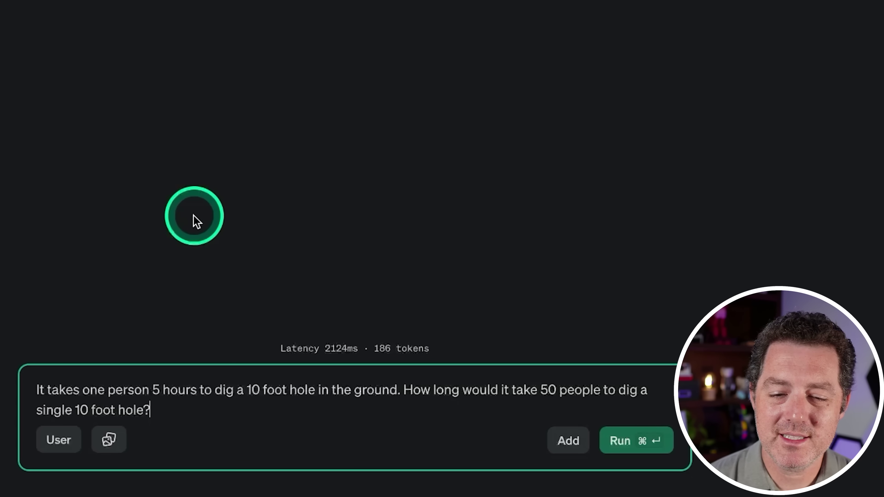
# Step: Submit the 50-people hole question and highlight the perfect-division assumption and 6-minute answer
pyautogui.press('super+Return')
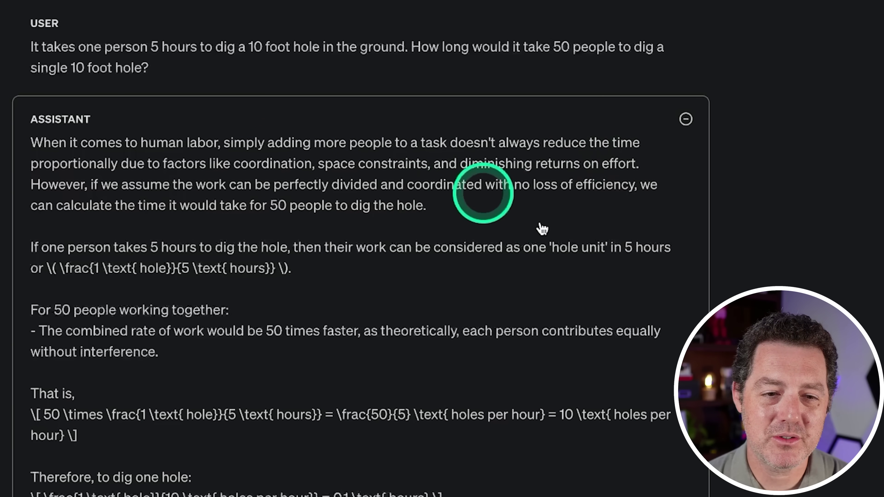
pyautogui.scroll(-1, 502, 354)
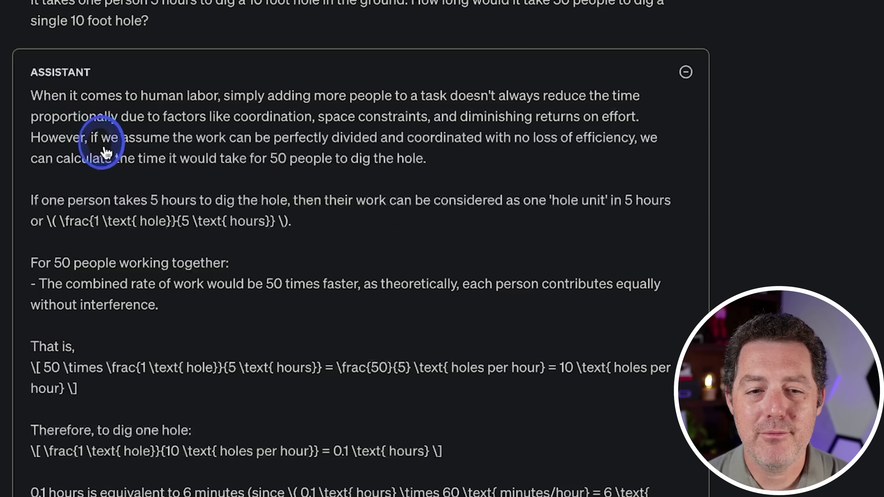
pyautogui.moveTo(91, 137); pyautogui.dragTo(670, 140)
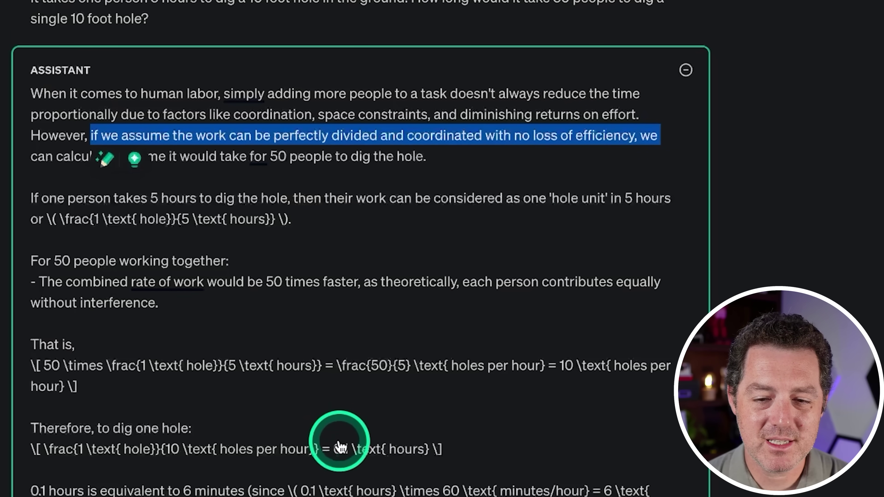
pyautogui.scroll(-4, 582, 433)
pyautogui.moveTo(582, 433); pyautogui.dragTo(558, 421)
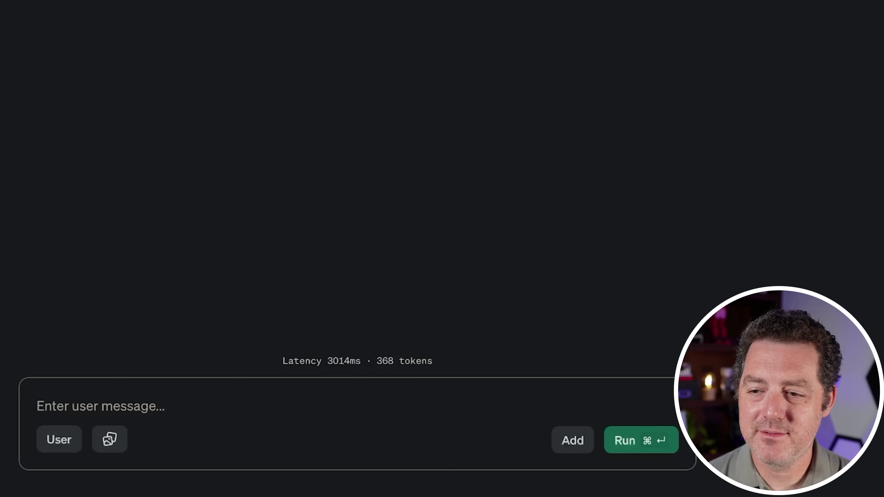
# Step: Attach the medal-table screenshot to the 'convert this into CSV' request and send it to GPT-4o
pyautogui.moveTo(270, 484); pyautogui.dragTo(428, 395)
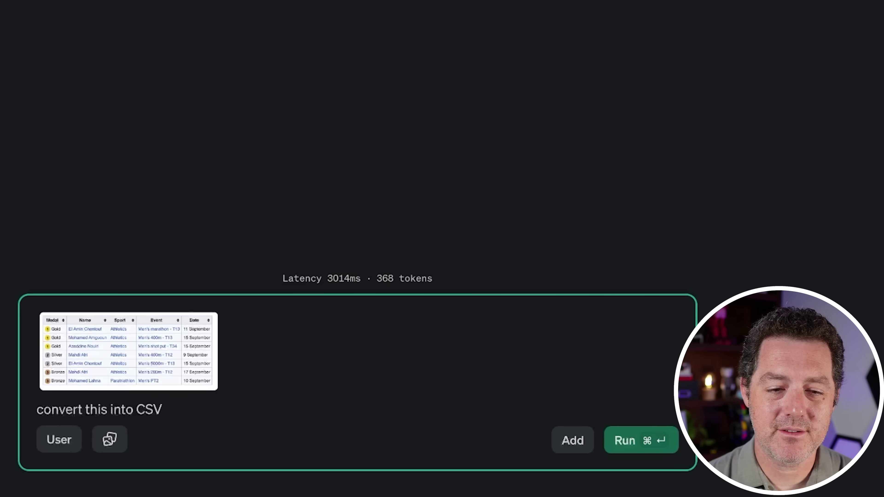
pyautogui.press('Return')
pyautogui.press('BackSpace')
pyautogui.press('super+Return')
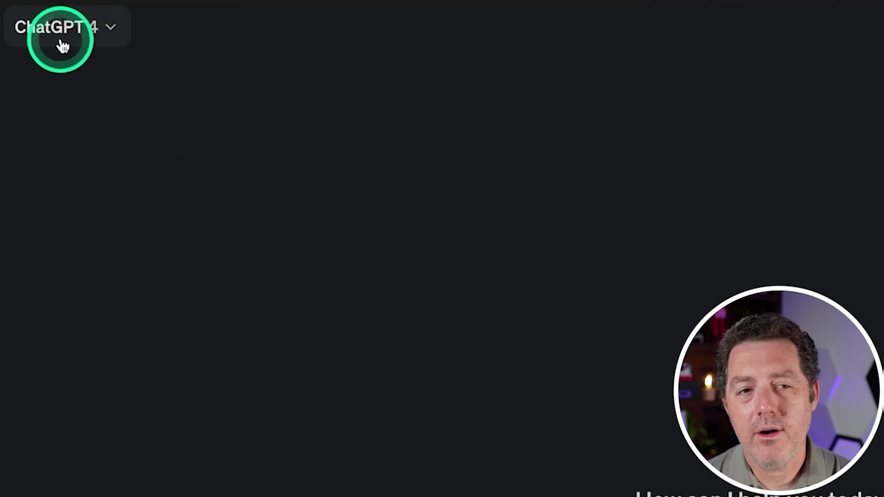
# Step: Switch the chat's model to GPT-4 from the model dropdown
pyautogui.click(125, 44)
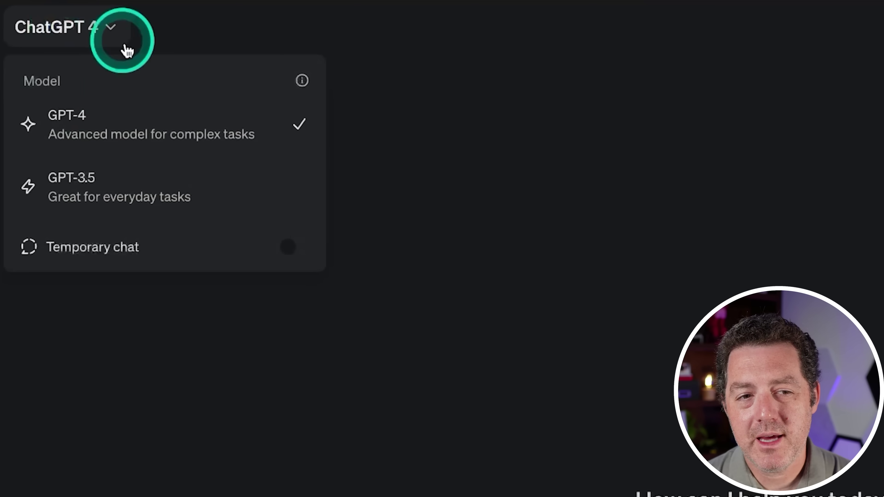
pyautogui.click(215, 113)
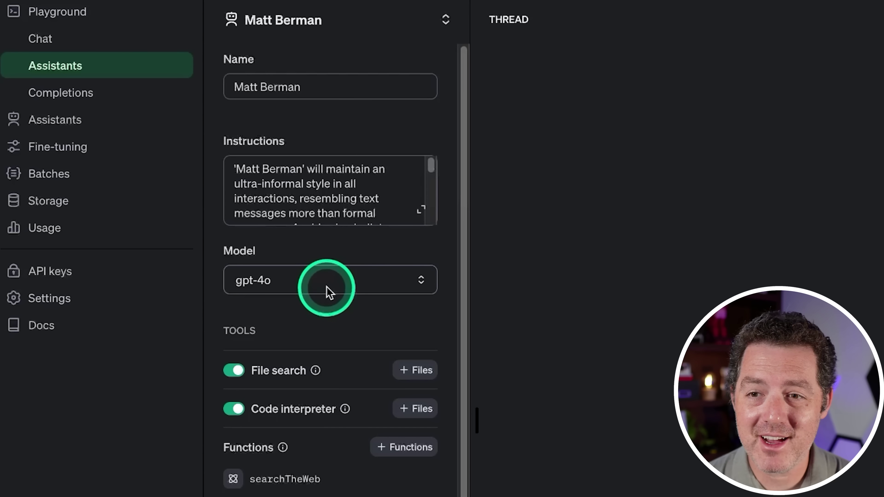
# Step: Expand the assistant's Model dropdown to list chat models, with gpt-4o selected
pyautogui.click(328, 286)
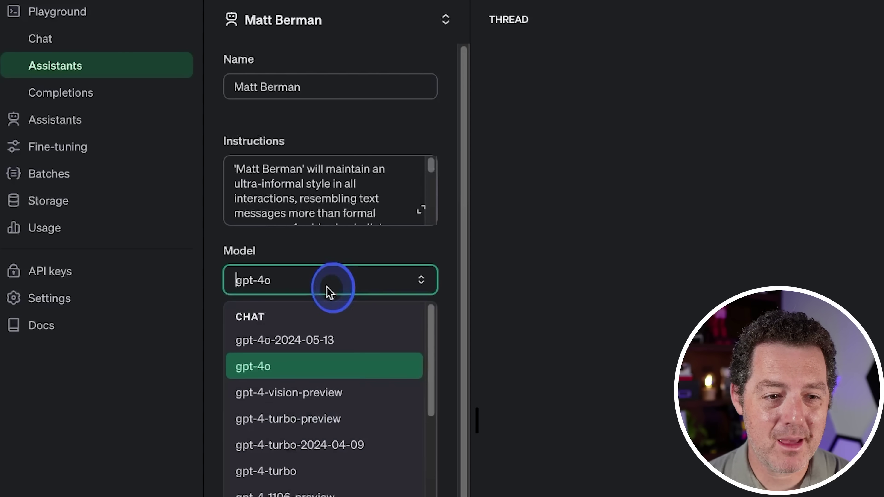